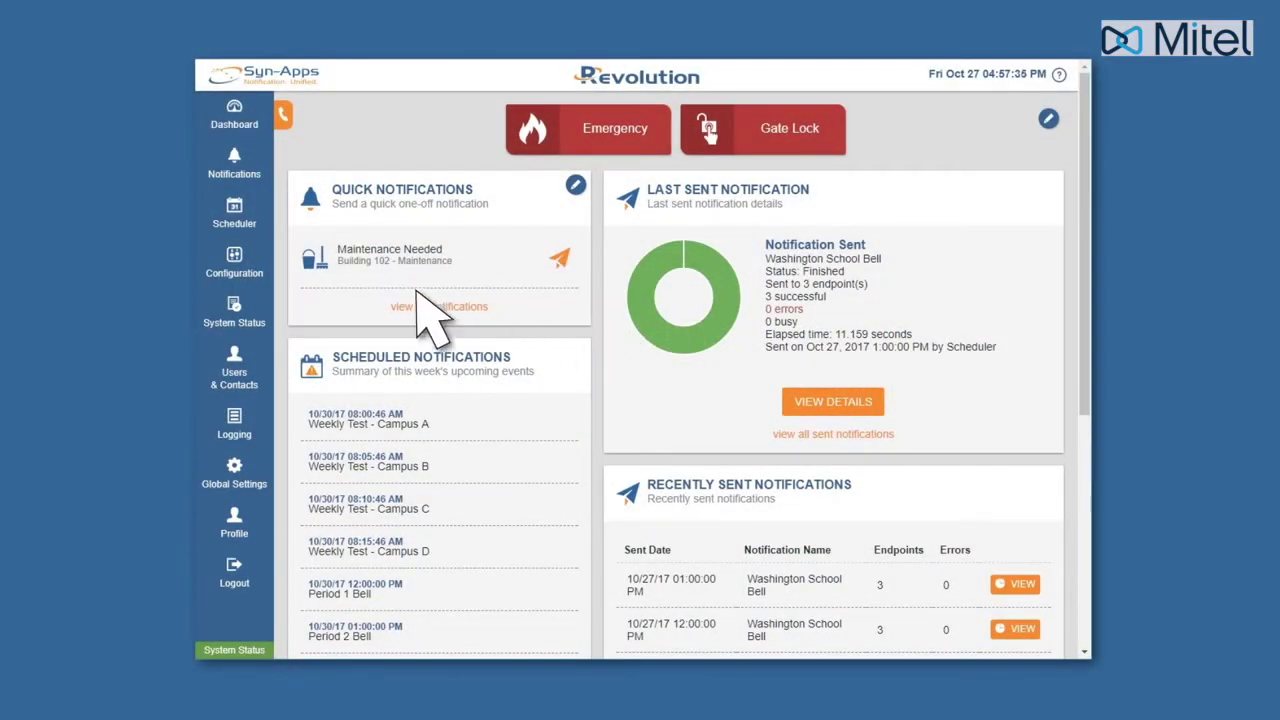
Go to Configuration > Activators, switch to the Mobile tab and start a new item.
{"action": "left_click", "coordinate": [236, 265]}
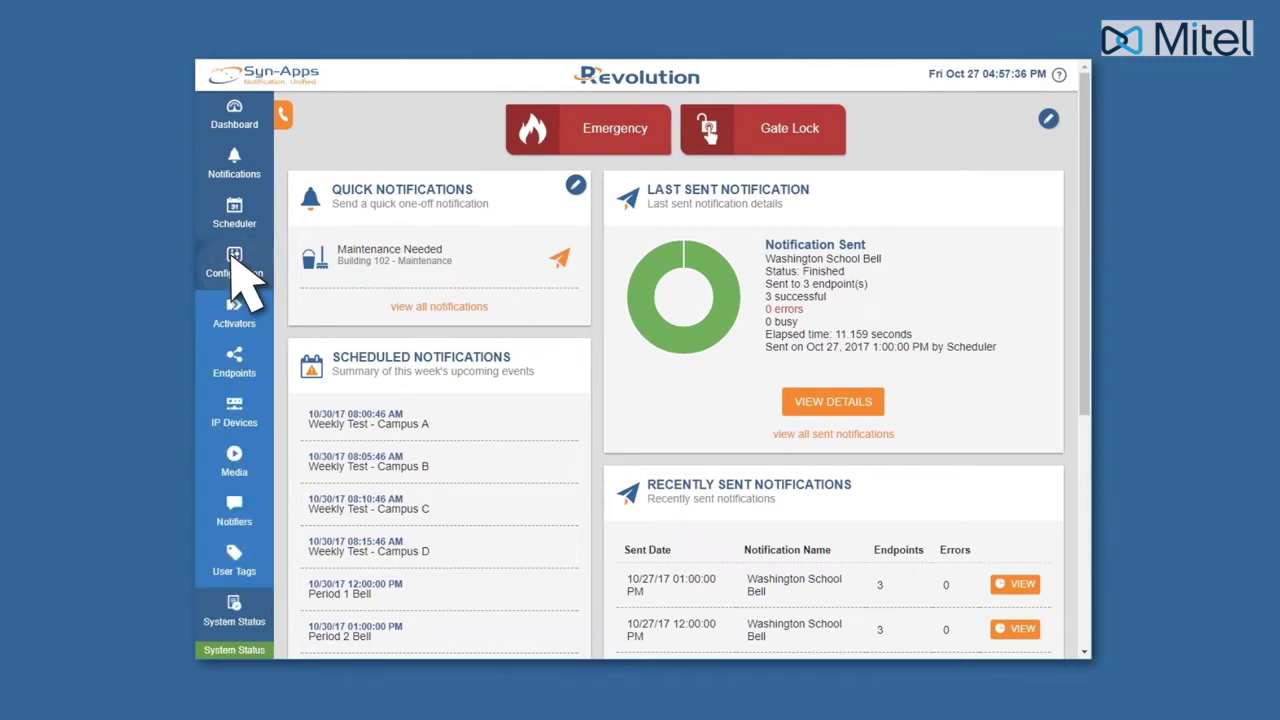
{"action": "left_click", "coordinate": [238, 318]}
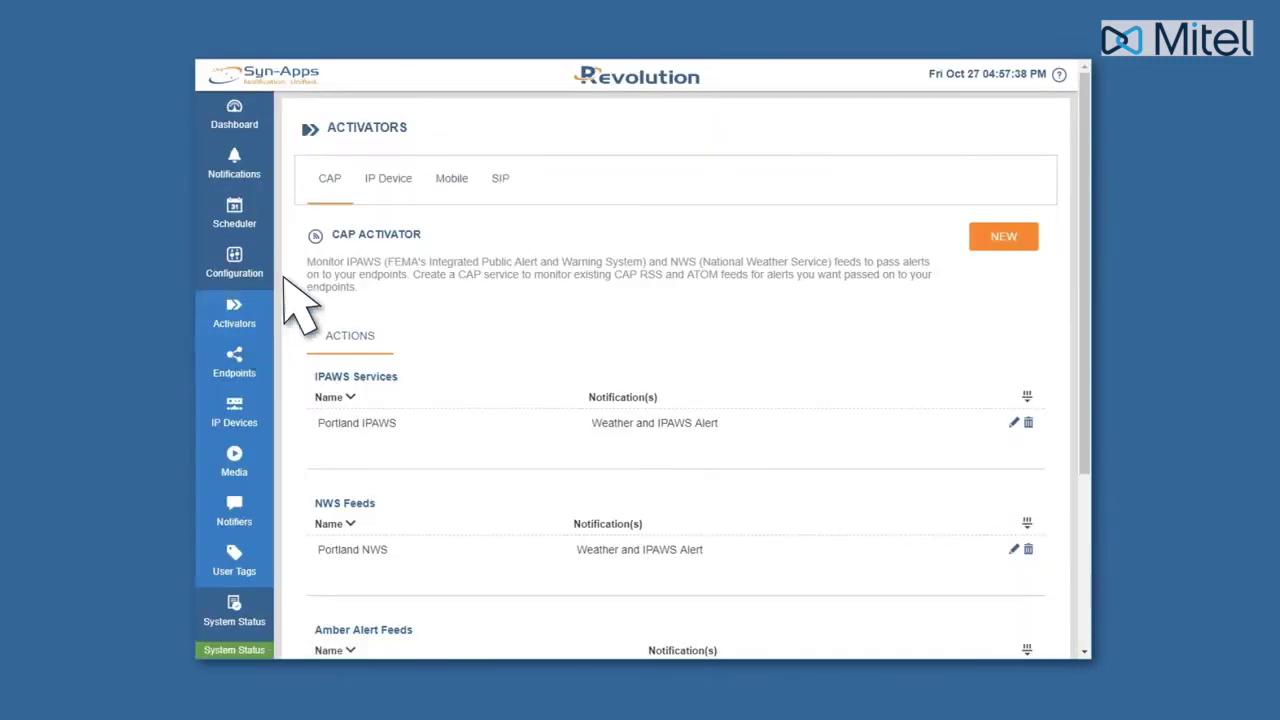
{"action": "left_click", "coordinate": [453, 180]}
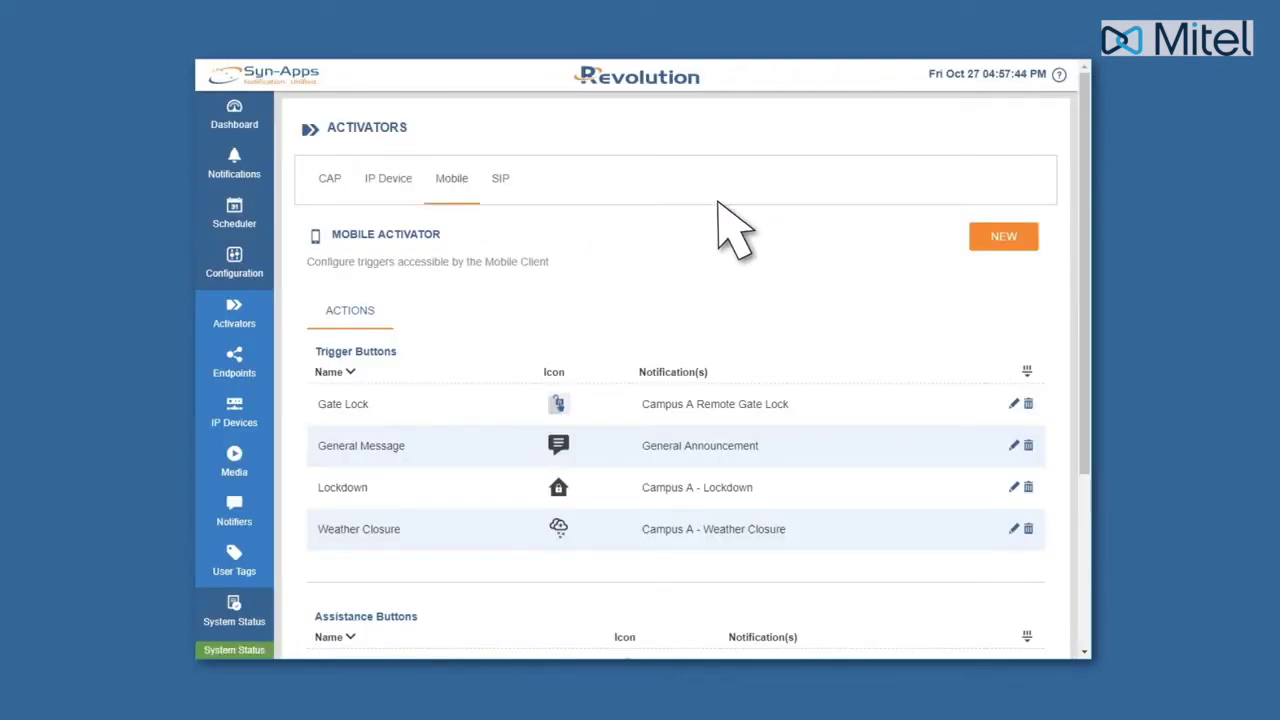
{"action": "left_click", "coordinate": [1019, 236]}
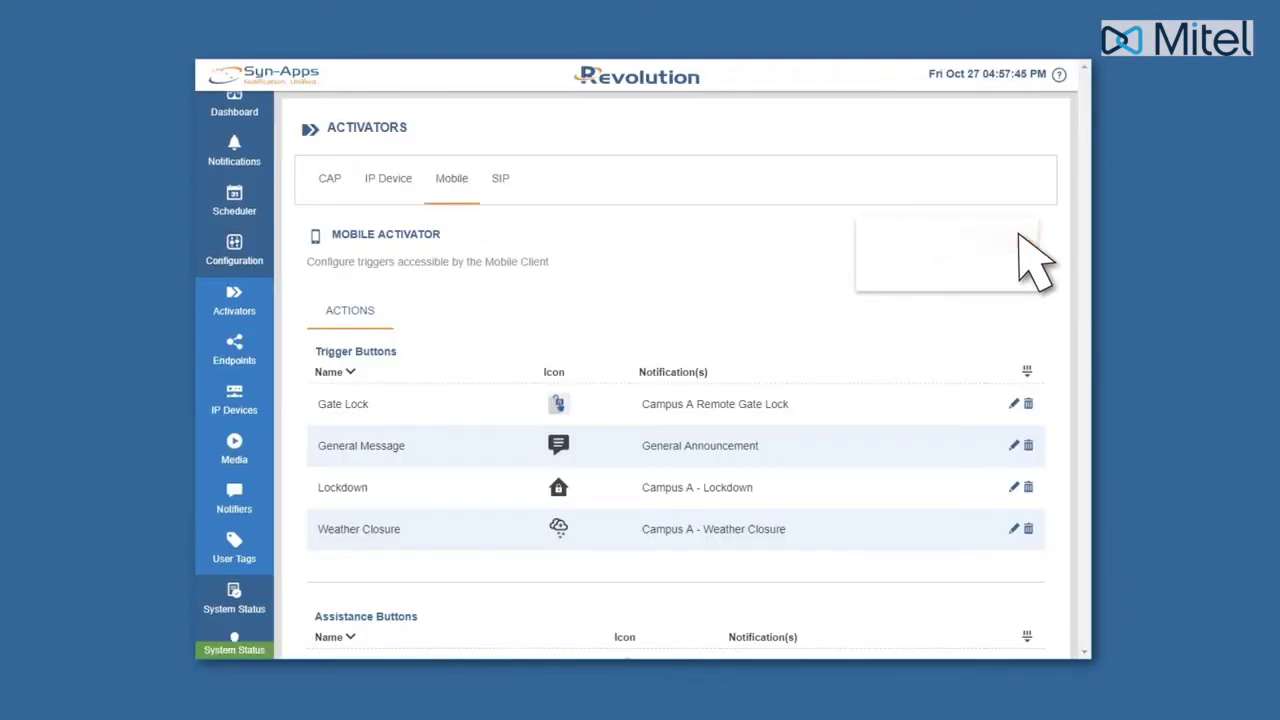
Create a new trigger button named 'Emergency Alert' with alert.png chosen as its icon.
{"action": "left_click", "coordinate": [1019, 240]}
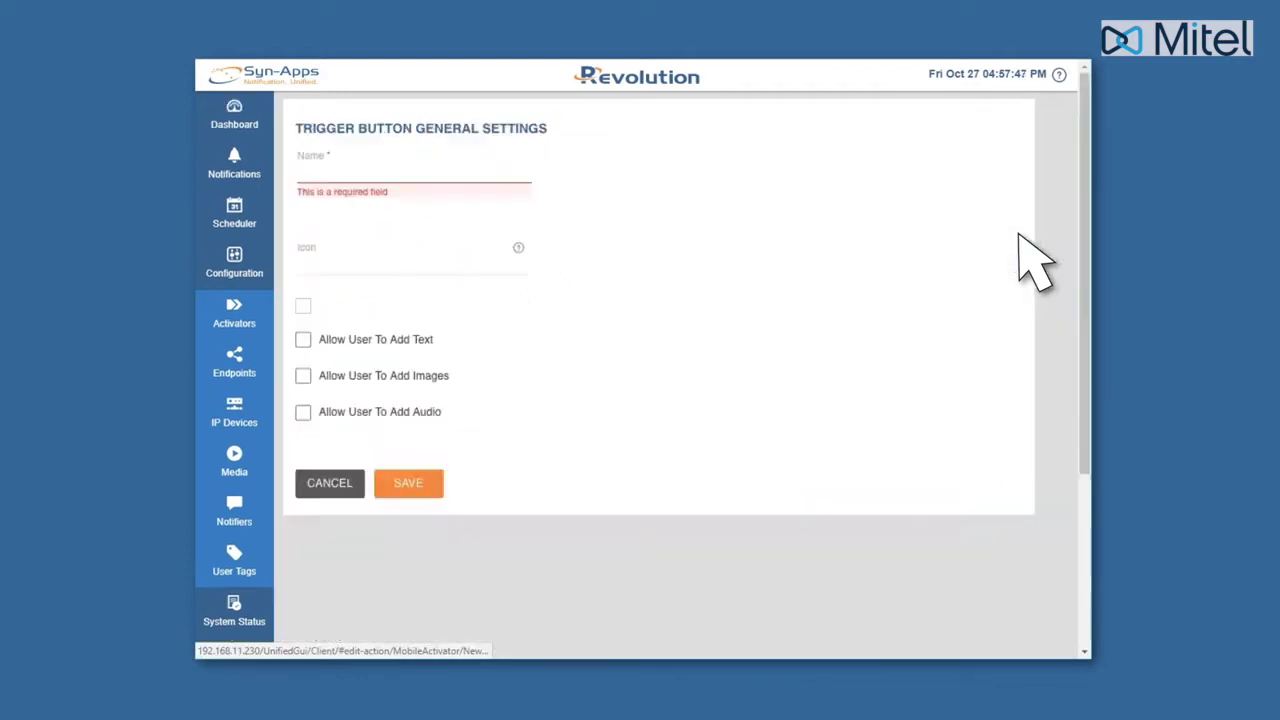
{"action": "type", "text": "Emer"}
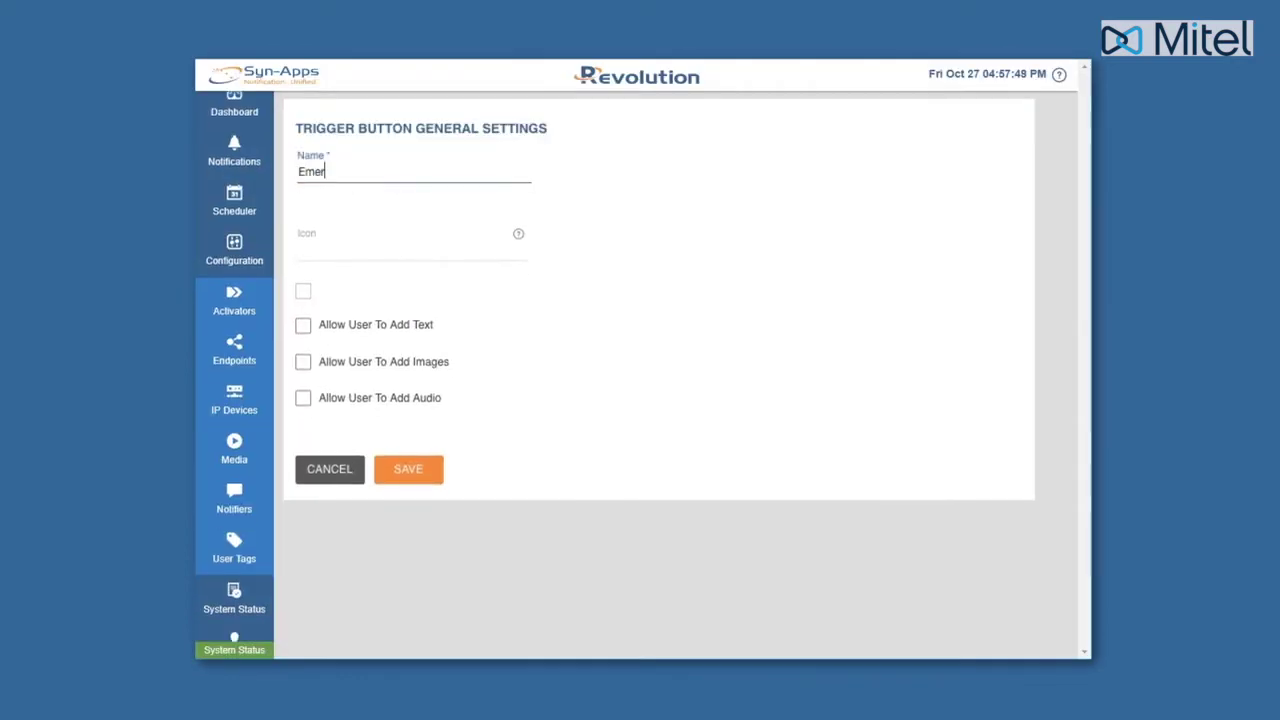
{"action": "type", "text": "gency Alert"}
{"action": "left_click", "coordinate": [410, 247]}
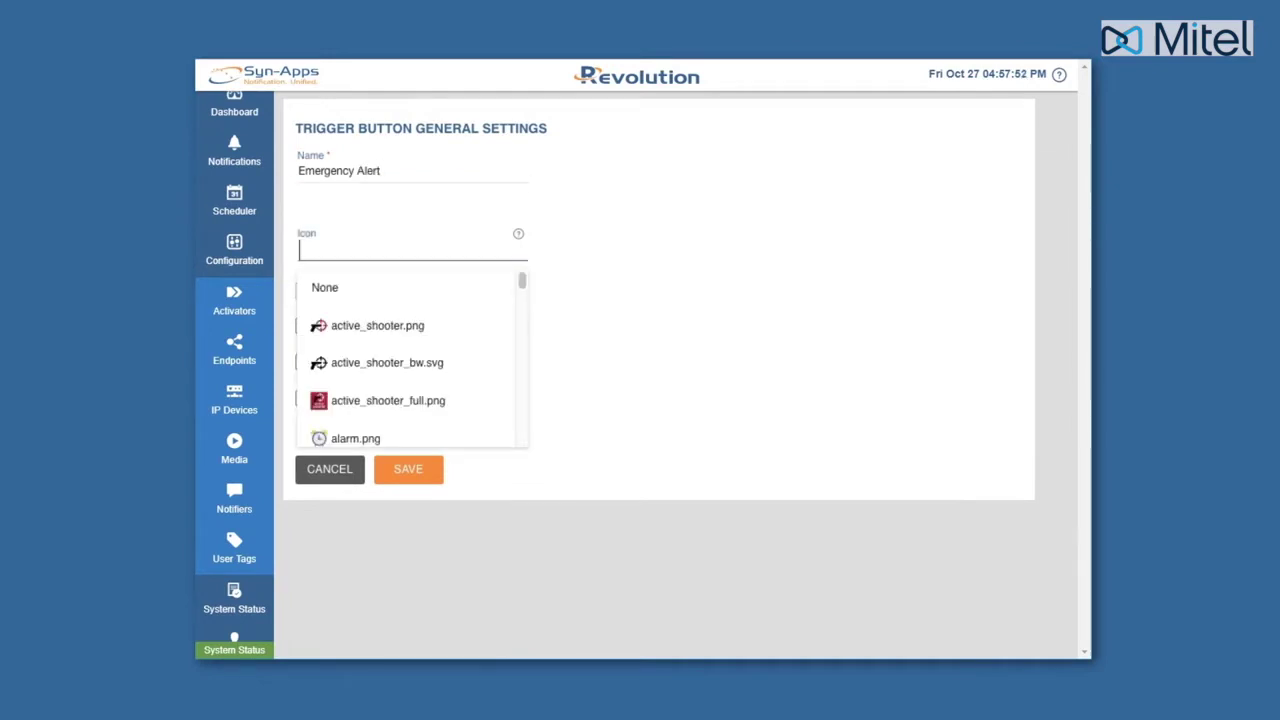
{"action": "type", "text": "alert"}
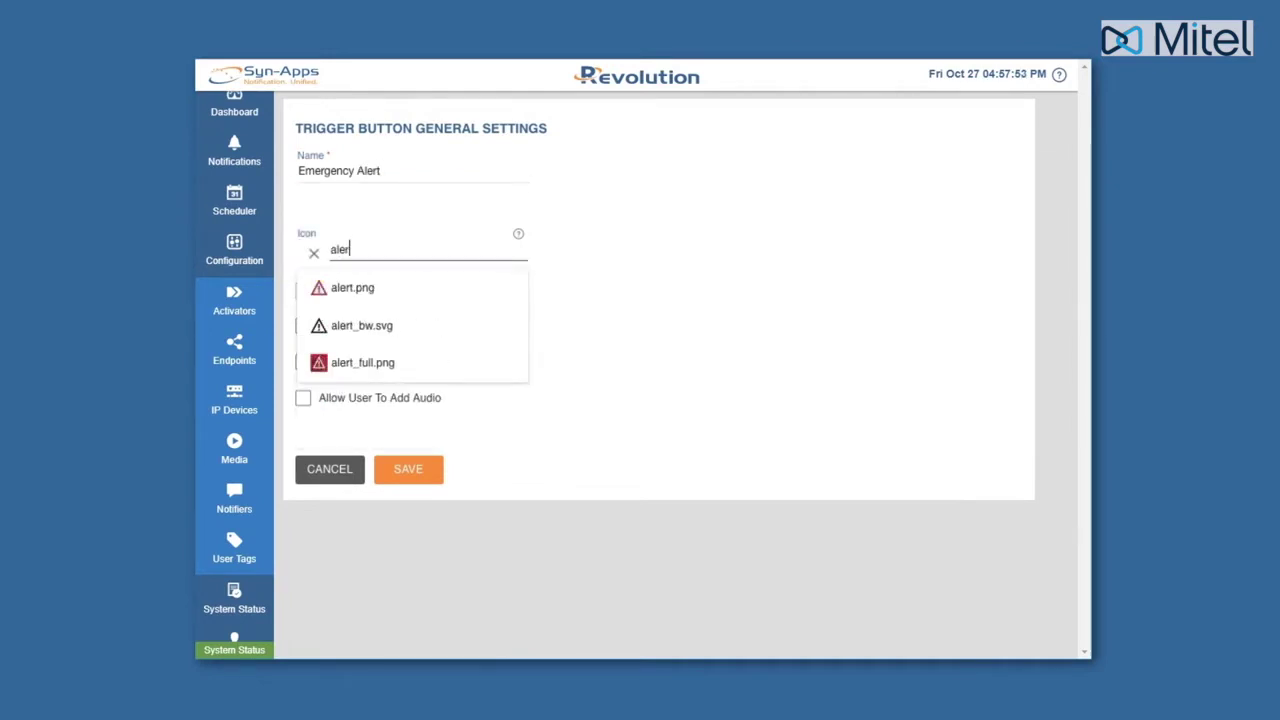
{"action": "key", "text": "Down"}
{"action": "key", "text": "Return"}
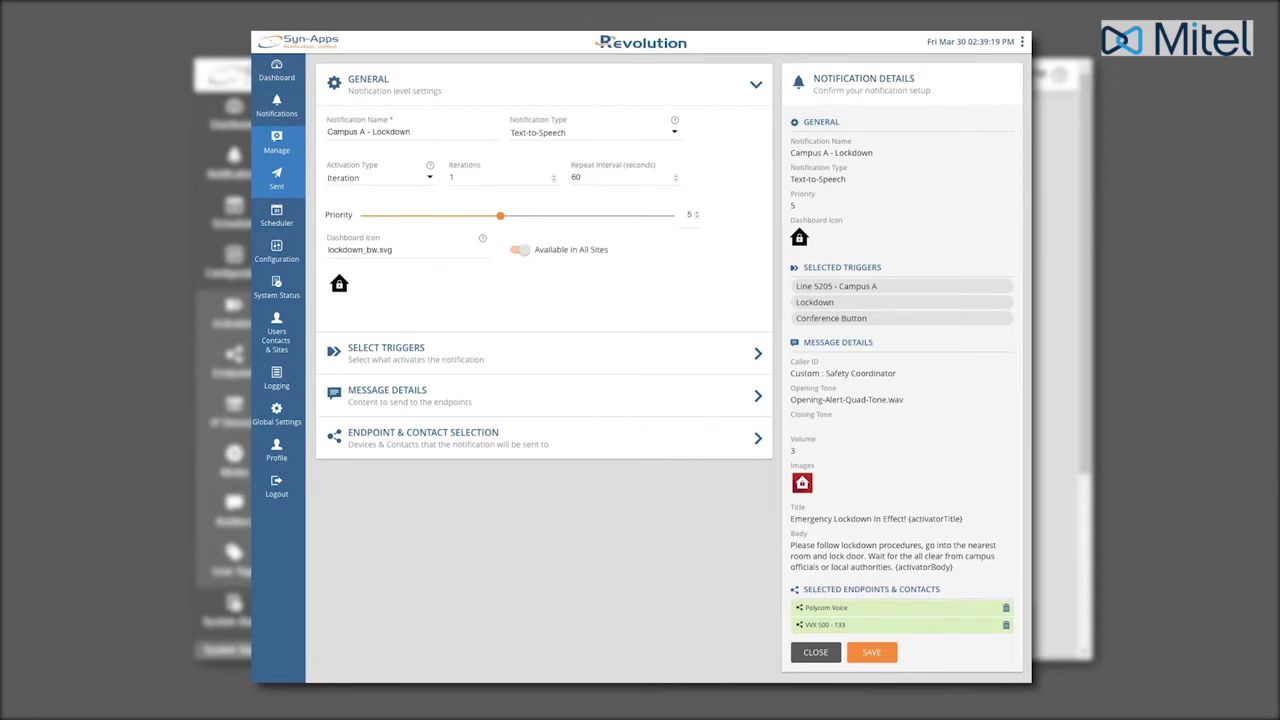
{"action": "left_click", "coordinate": [590, 132]}
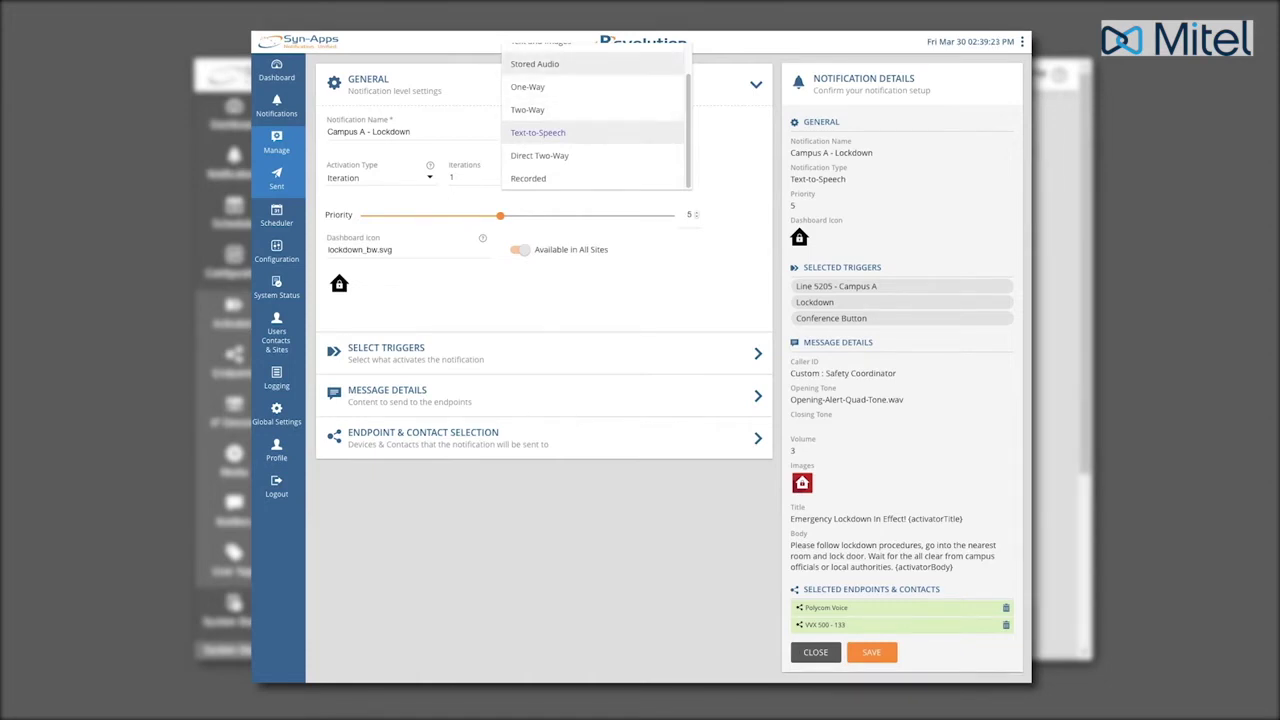
{"action": "left_click", "coordinate": [538, 132]}
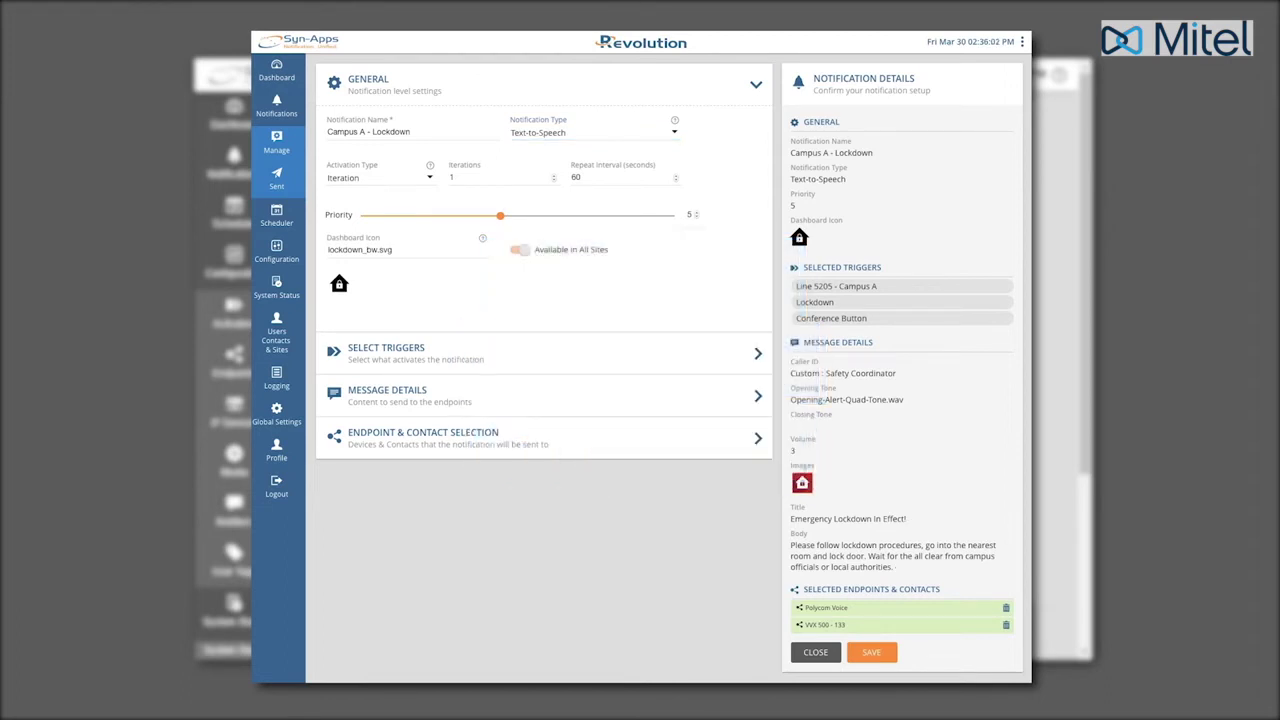
Add {activatorTitle} to the lockdown message Title and {activatorBody} to its Body.
{"action": "left_click", "coordinate": [755, 393]}
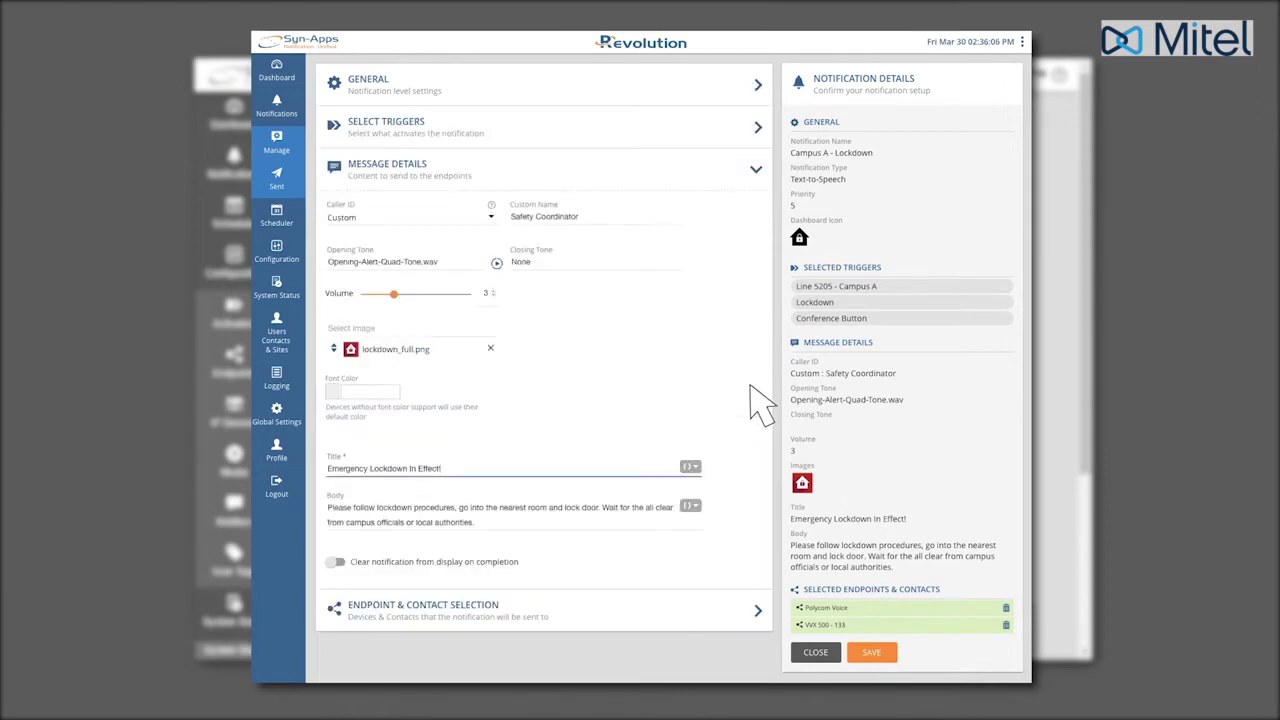
{"action": "left_click", "coordinate": [690, 467]}
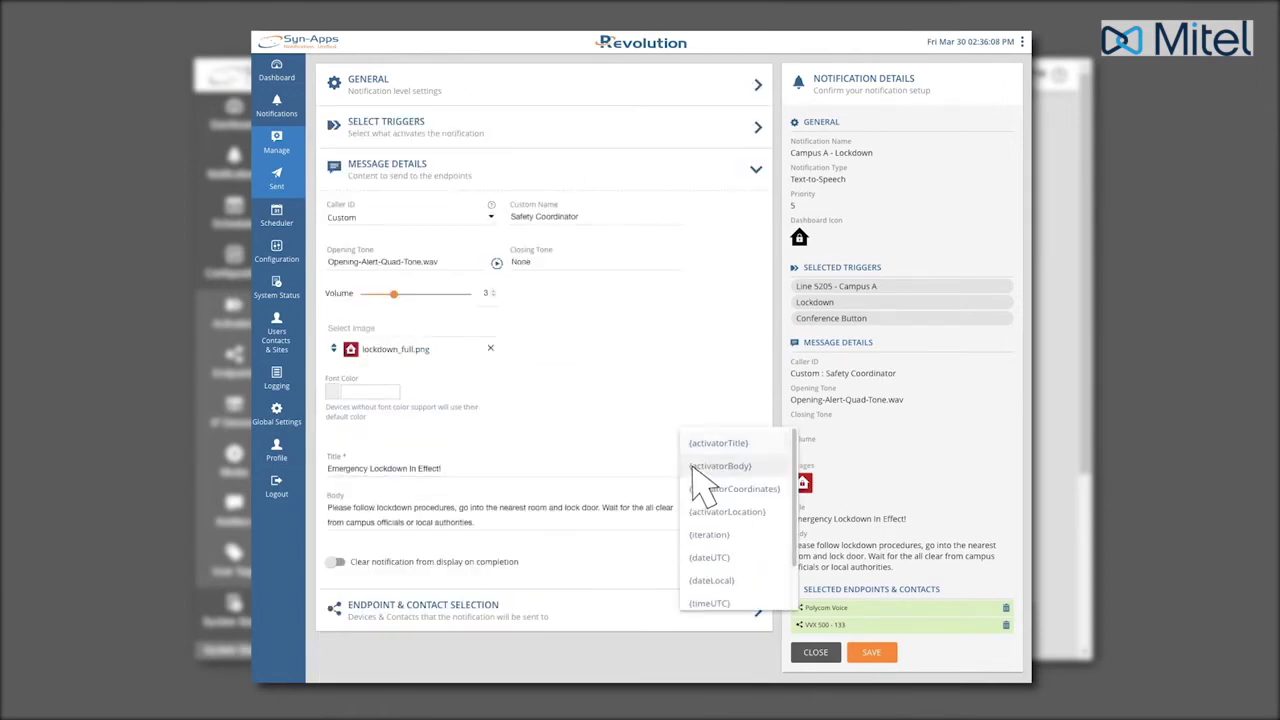
{"action": "left_click", "coordinate": [712, 443]}
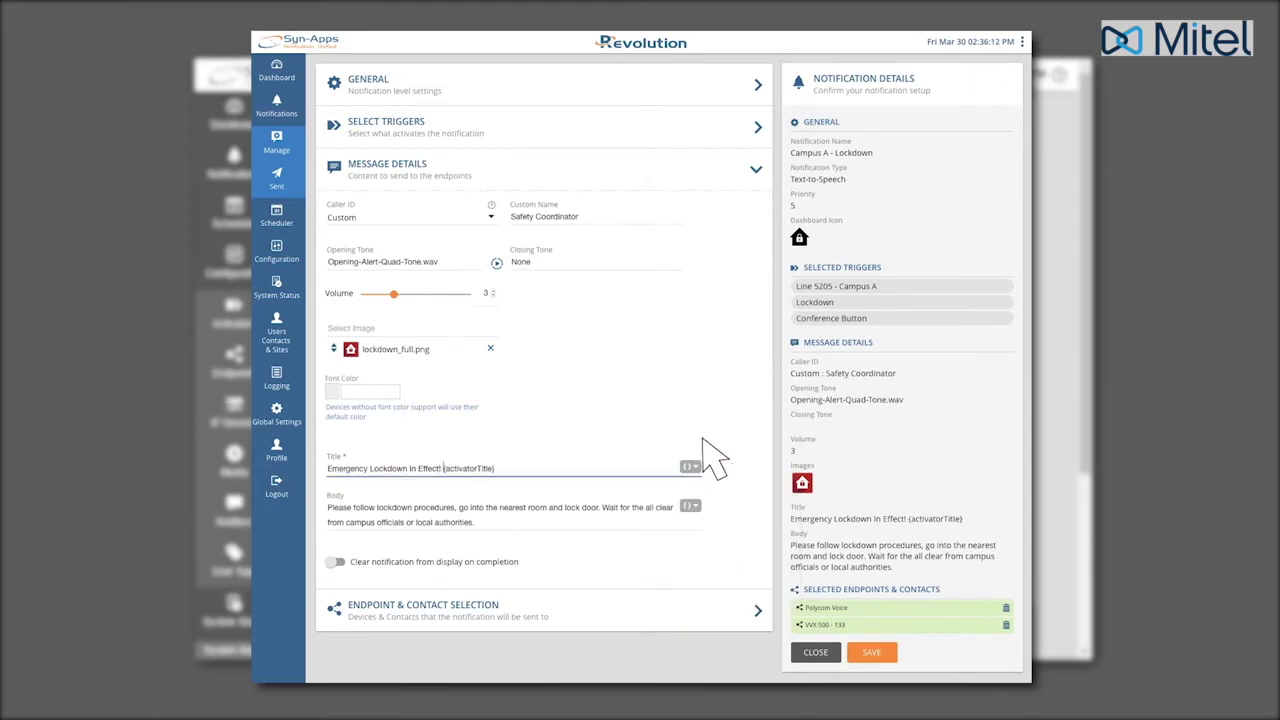
{"action": "key", "text": "Tab"}
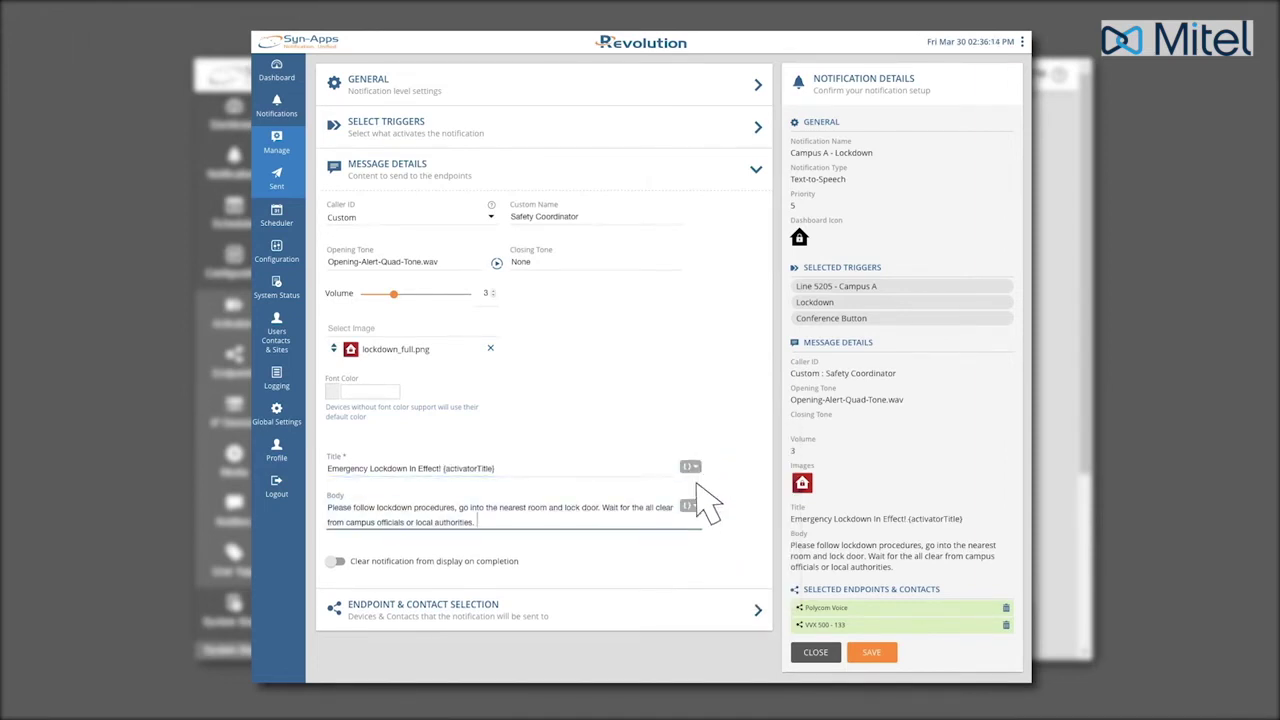
{"action": "left_click", "coordinate": [694, 507]}
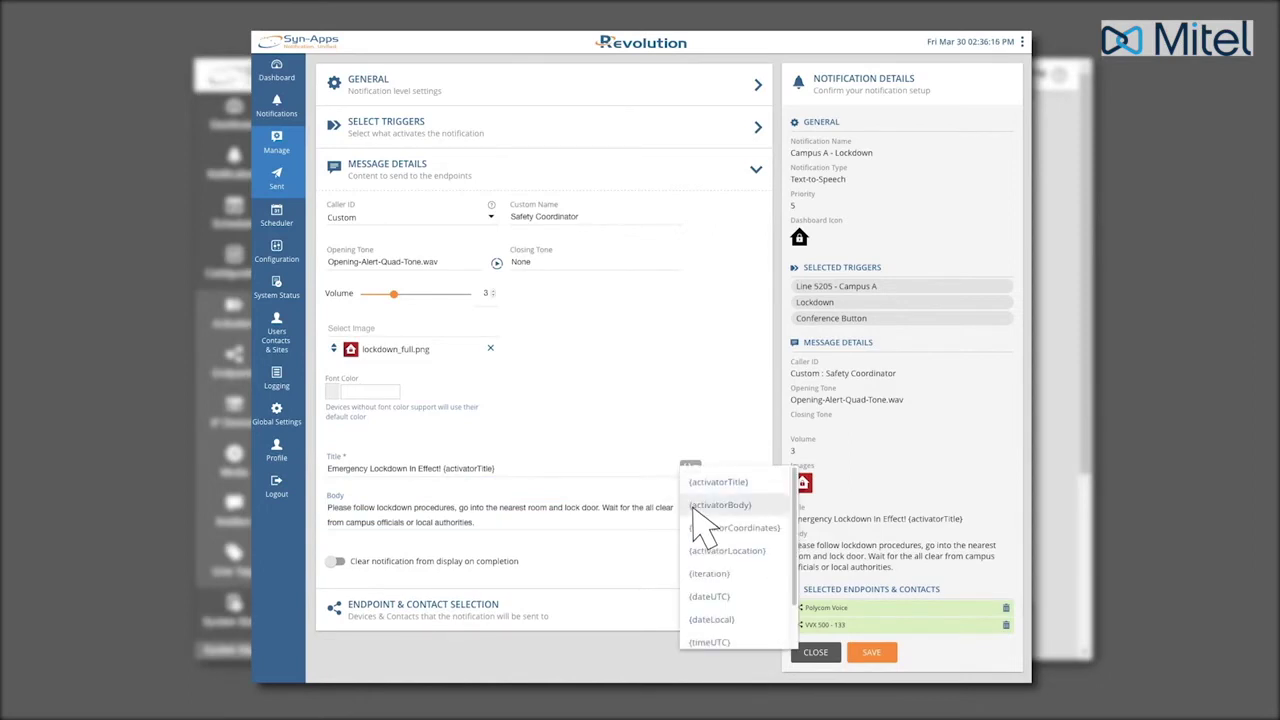
{"action": "left_click", "coordinate": [706, 510]}
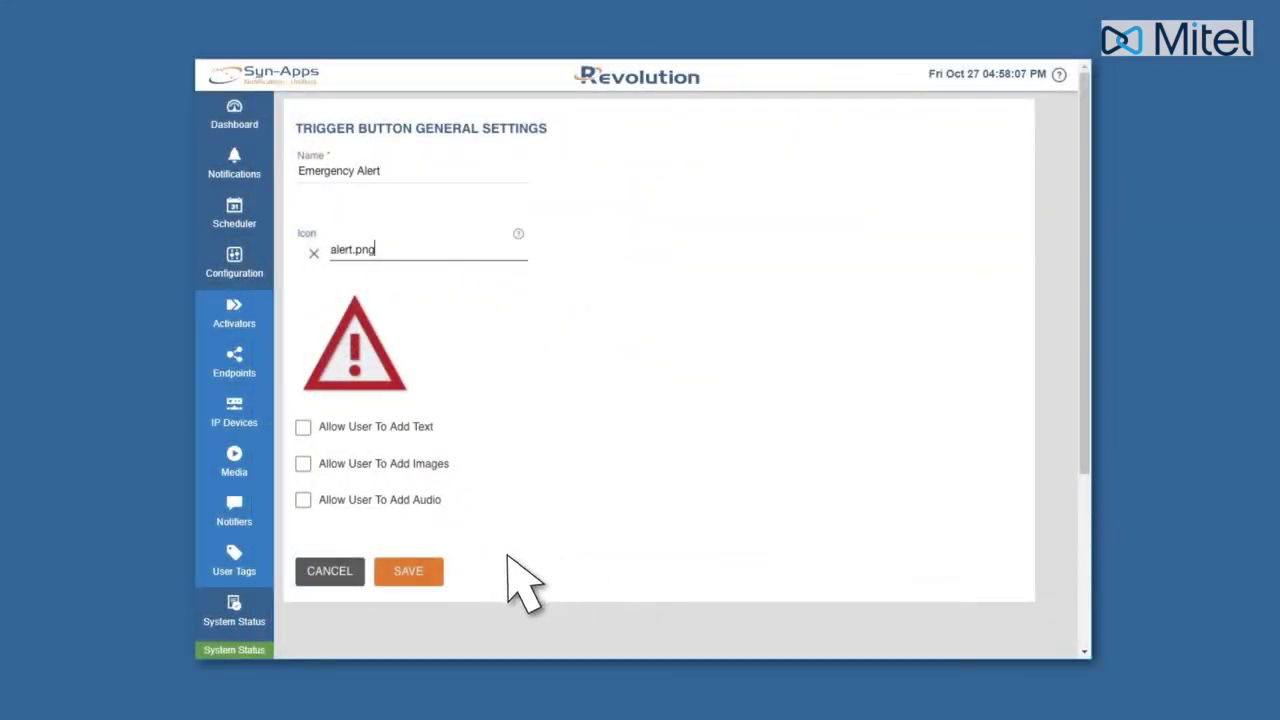
Save the Emergency Alert trigger button settings.
{"action": "left_click", "coordinate": [409, 570]}
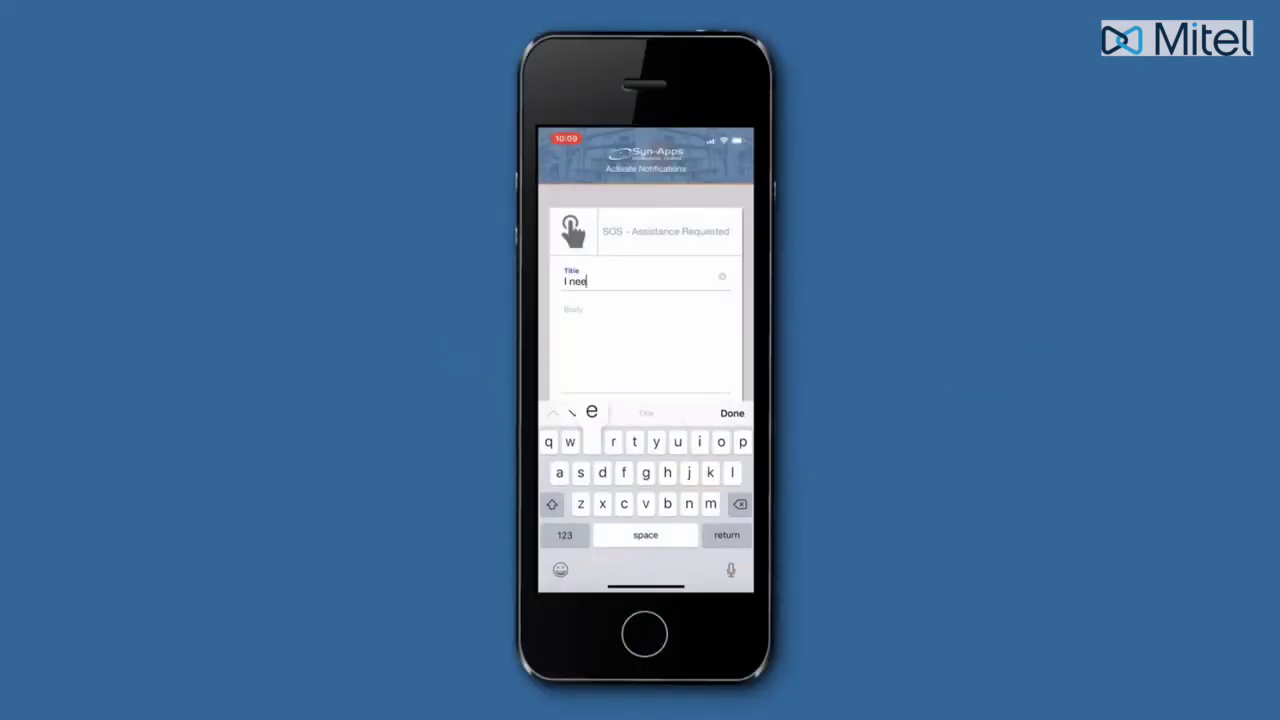
Finish the SOS title as 'I need help' and enter the body 'I am in the lobby'.
{"action": "type", "text": "d help"}
{"action": "key", "text": "Return"}
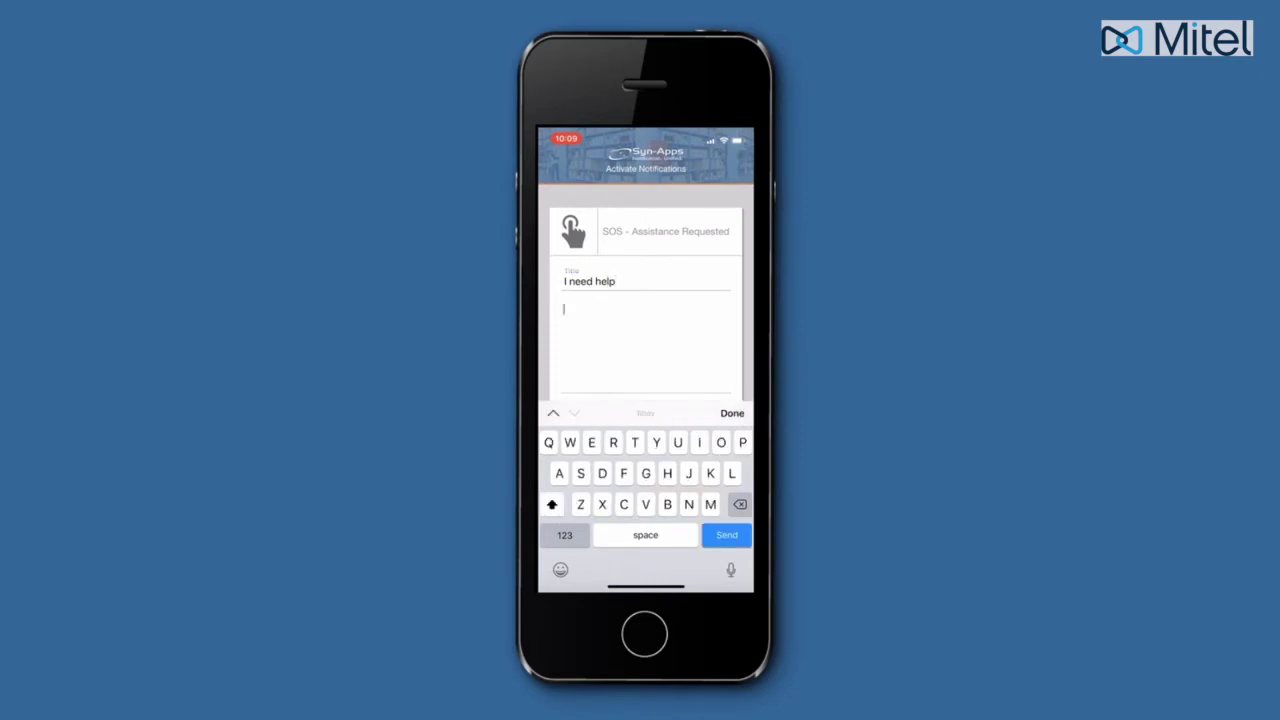
{"action": "type", "text": "I am in th"}
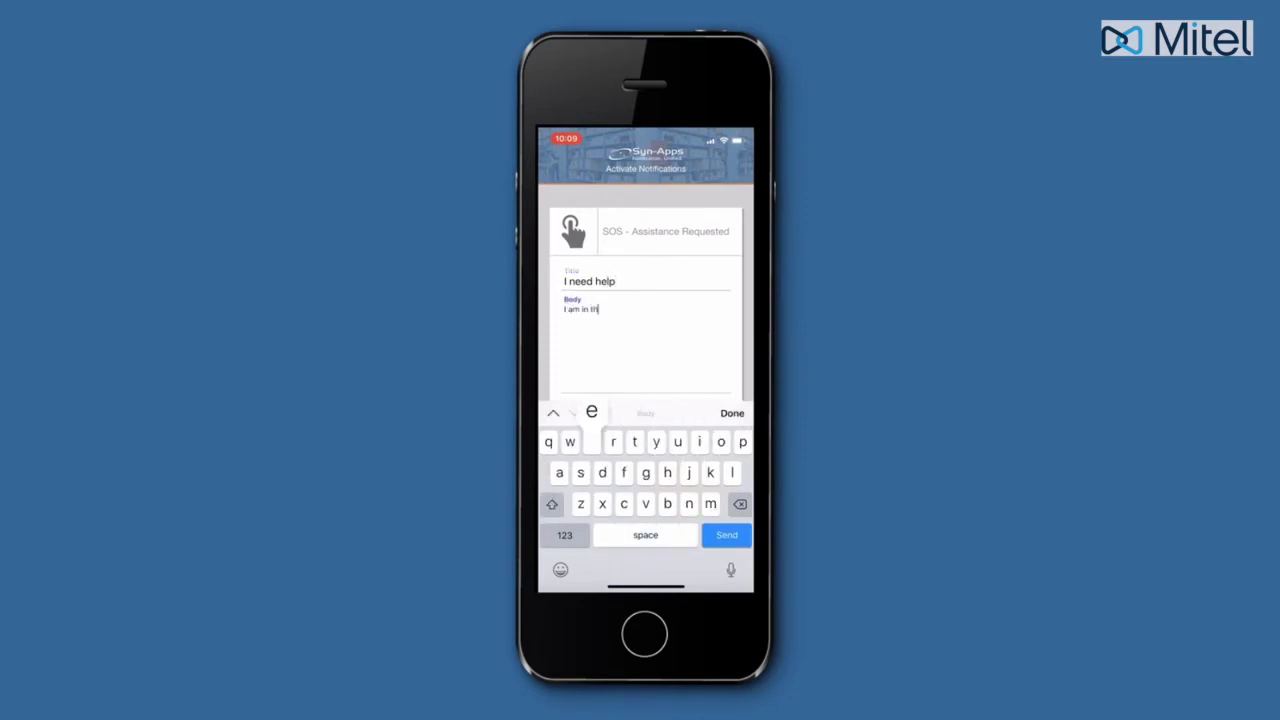
{"action": "type", "text": "e lobby"}
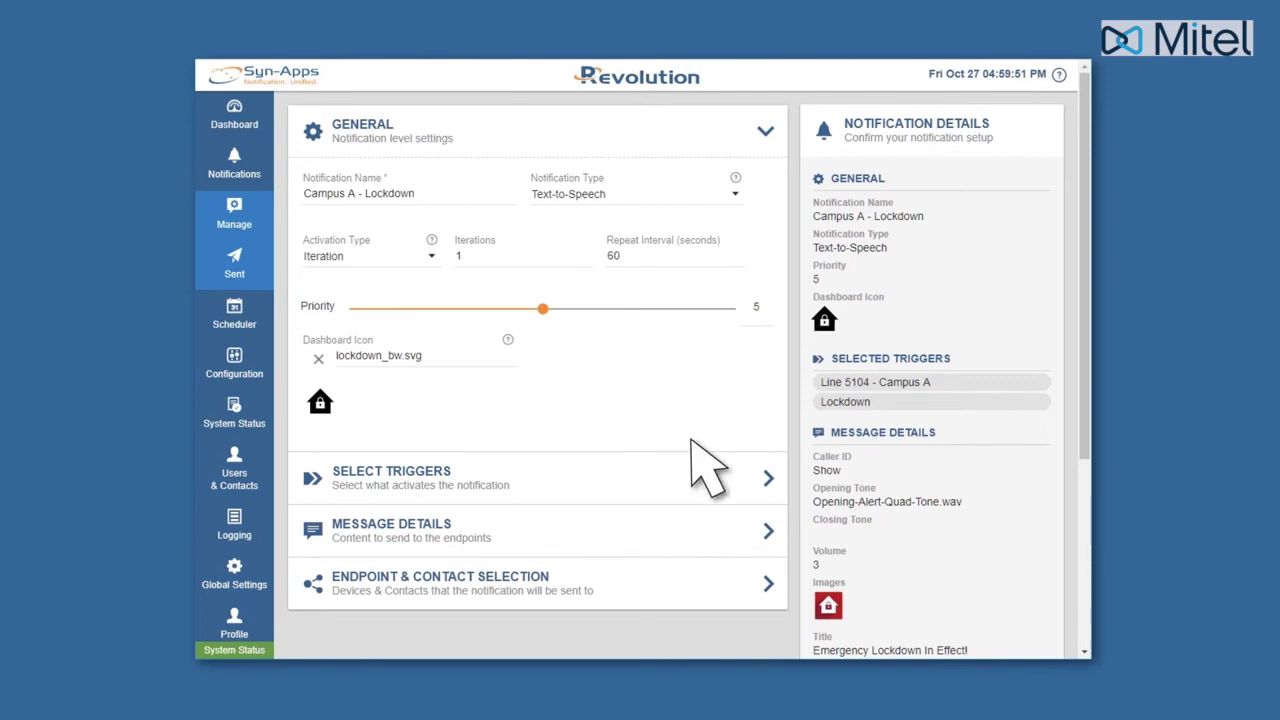
Add a Mobile Activator trigger button to Campus A - Lockdown and save the notification.
{"action": "left_click", "coordinate": [757, 476]}
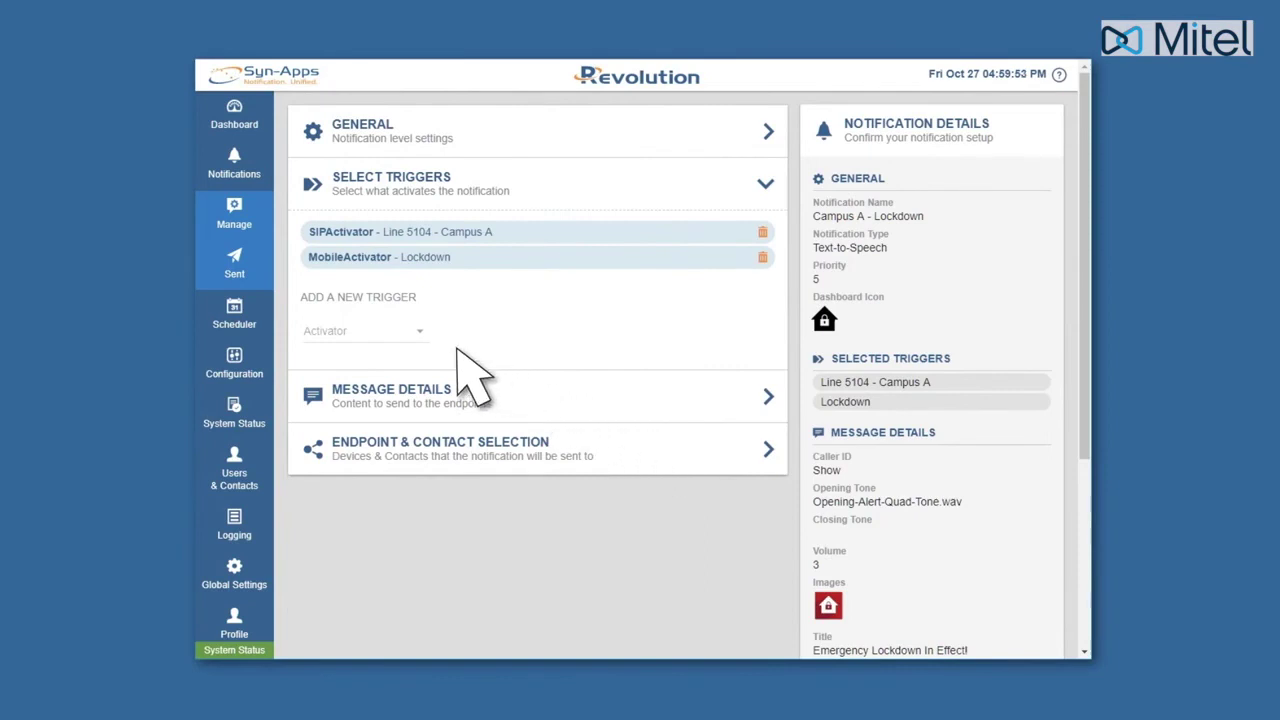
{"action": "left_click", "coordinate": [415, 330]}
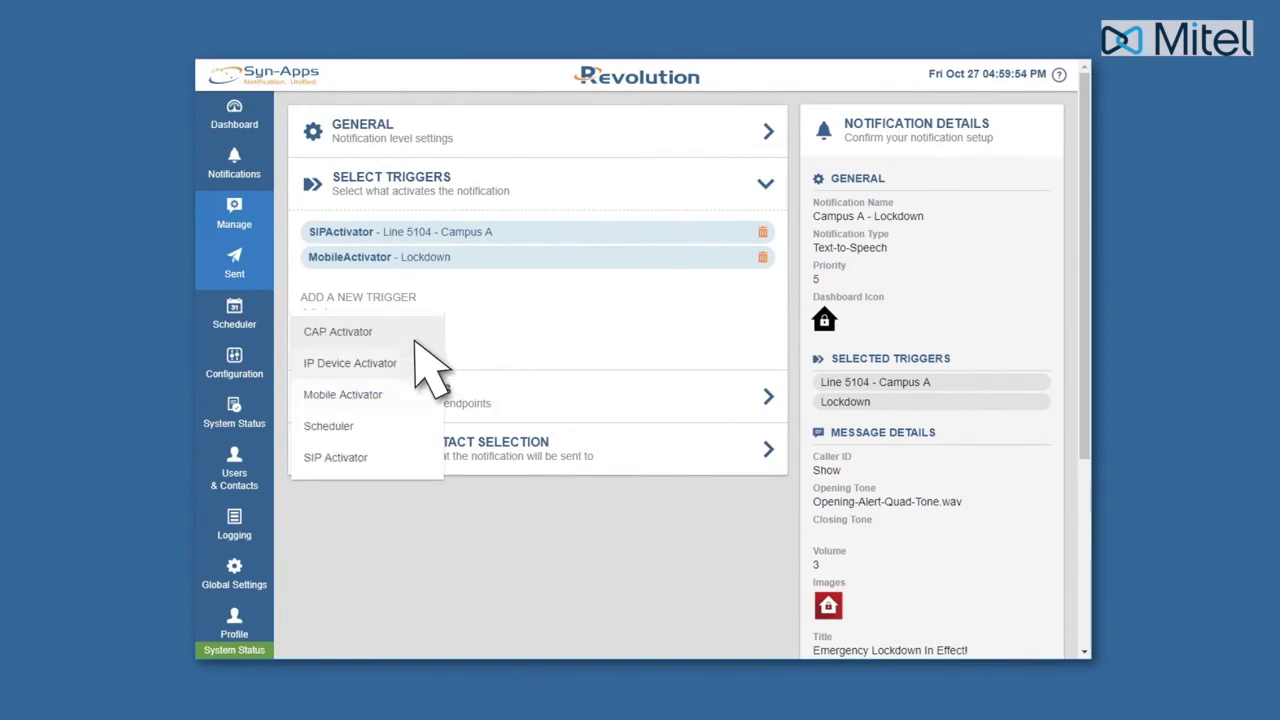
{"action": "left_click", "coordinate": [418, 398]}
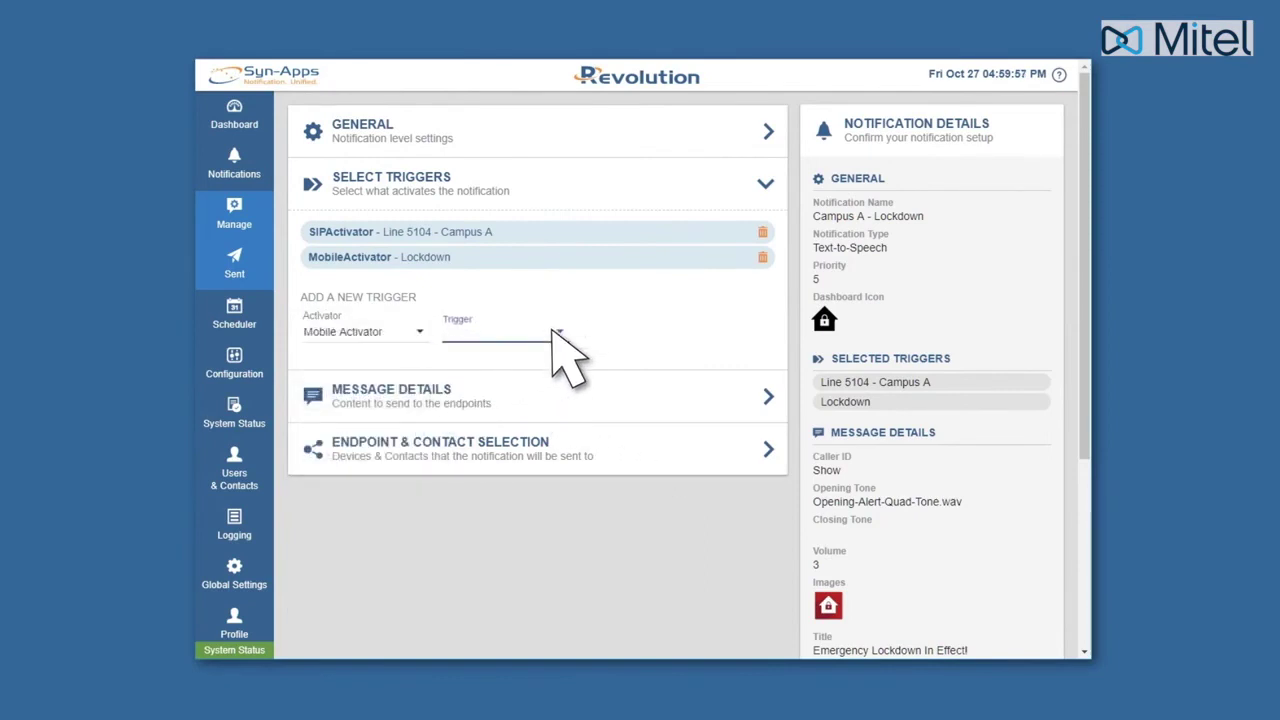
{"action": "left_click", "coordinate": [553, 333]}
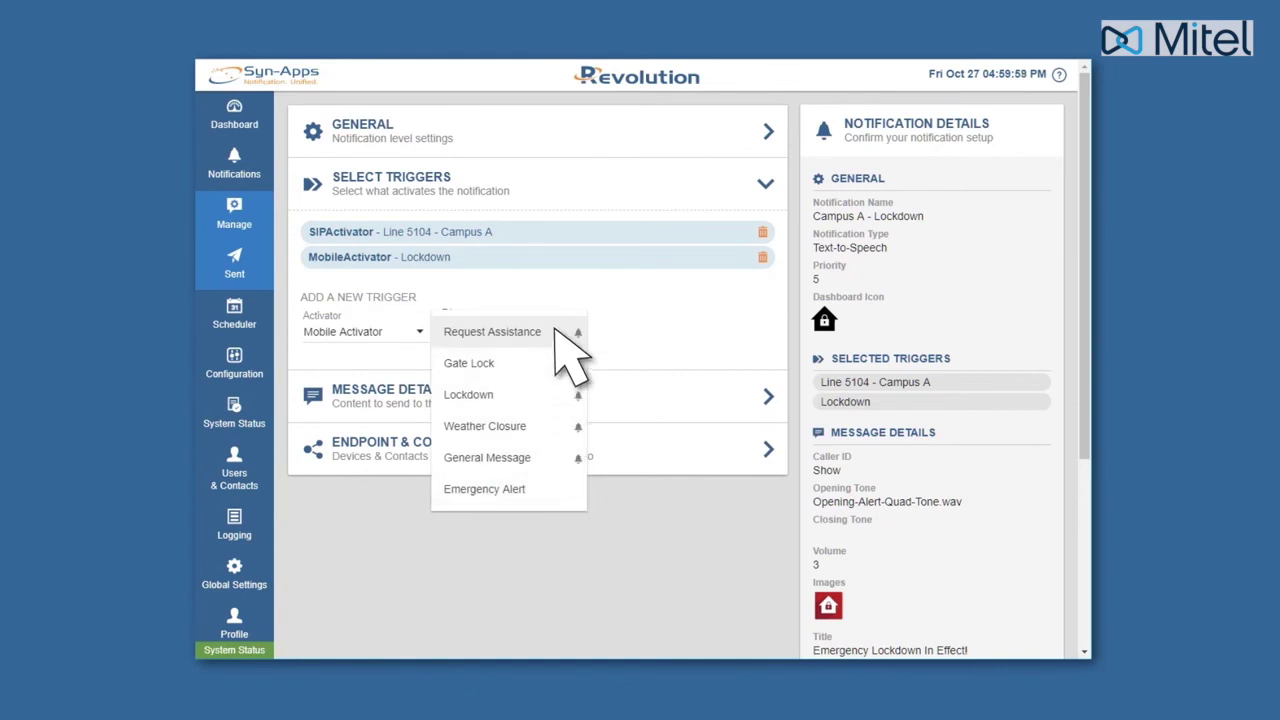
{"action": "left_click", "coordinate": [558, 331]}
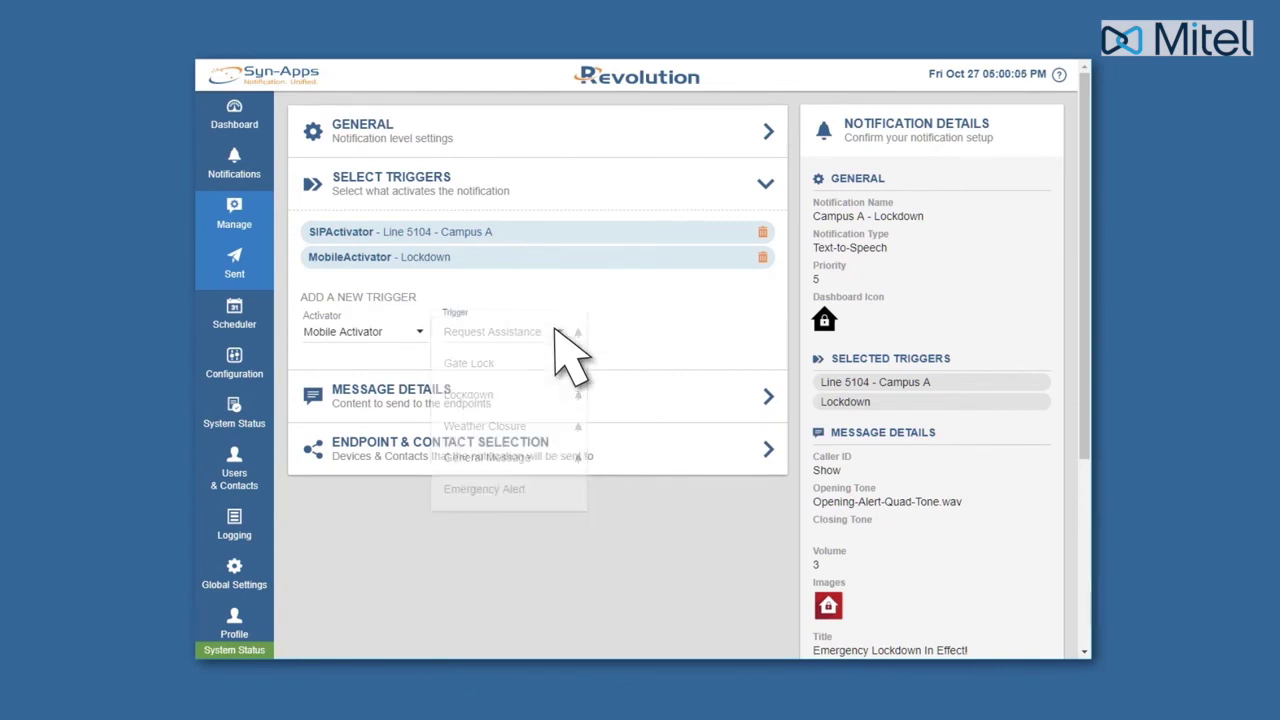
{"action": "scroll", "coordinate": [600, 375], "scroll_direction": "down", "scroll_amount": 3}
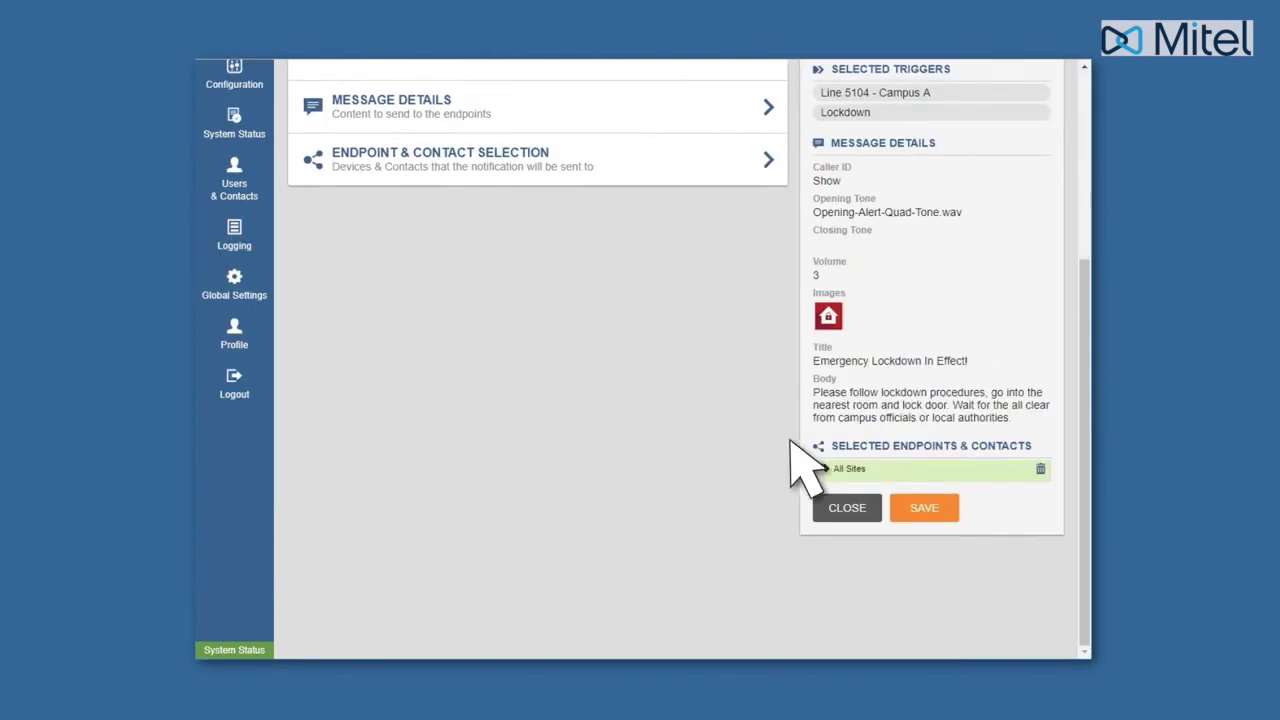
{"action": "left_click", "coordinate": [926, 510]}
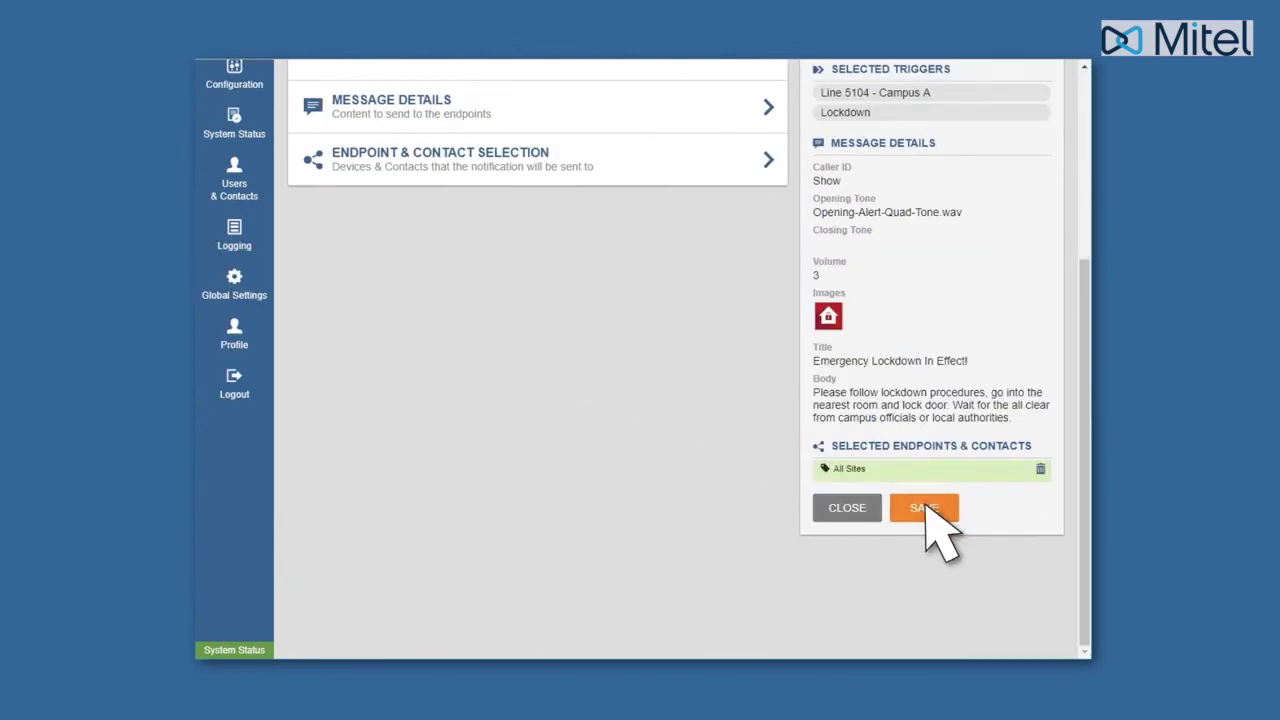